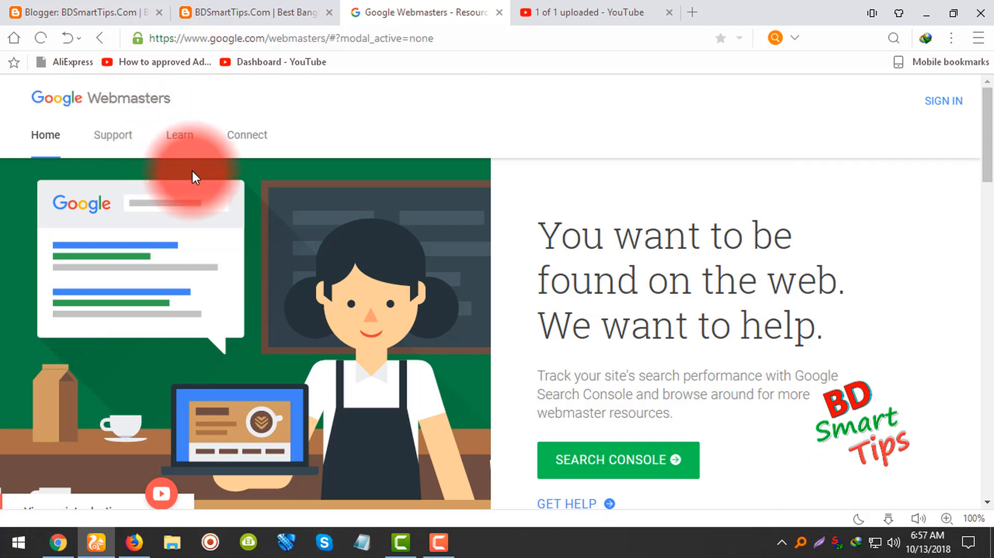
# Look over the BDSmartTips post list in Blogger and its live home page, and return to the Google Webmasters page.
pyautogui.click(111, 2)
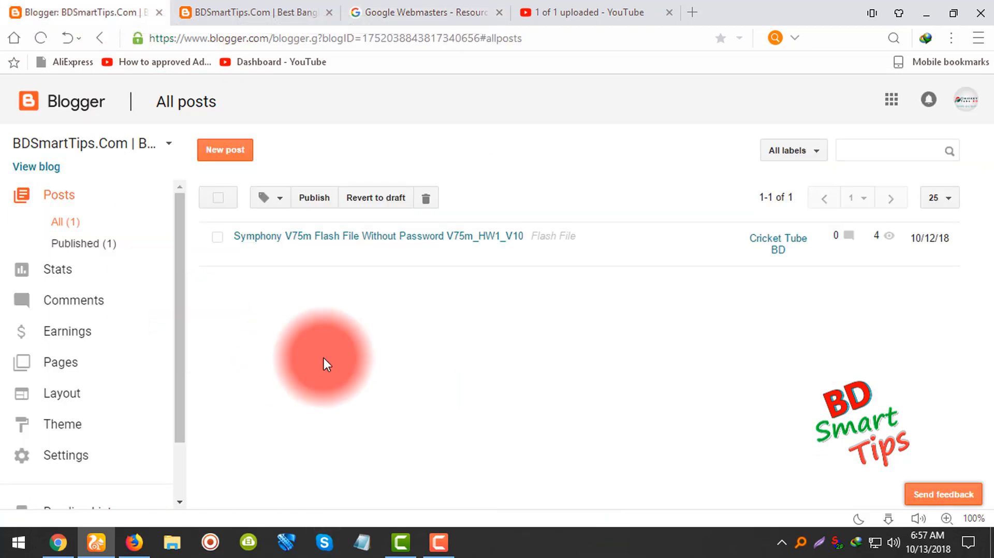
pyautogui.click(70, 158)
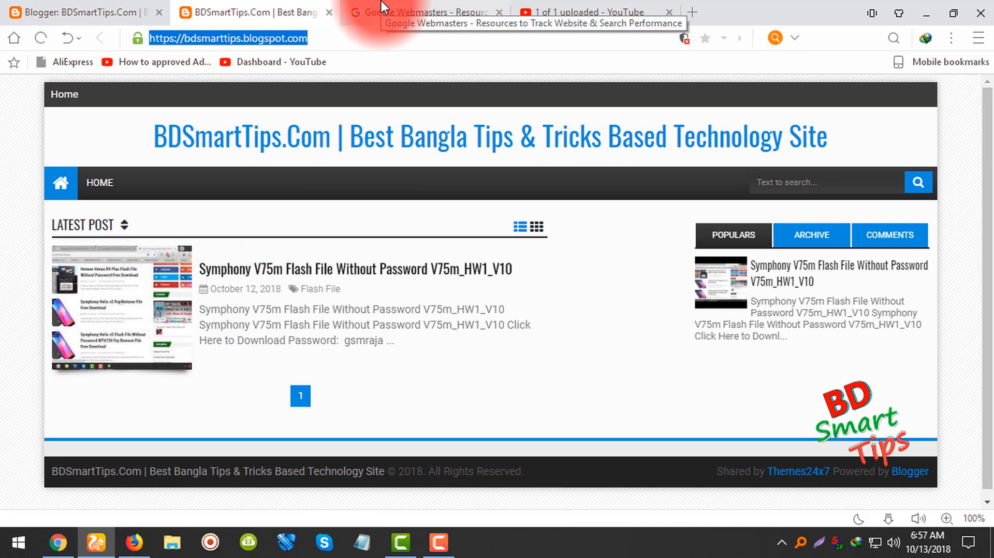
pyautogui.click(413, 16)
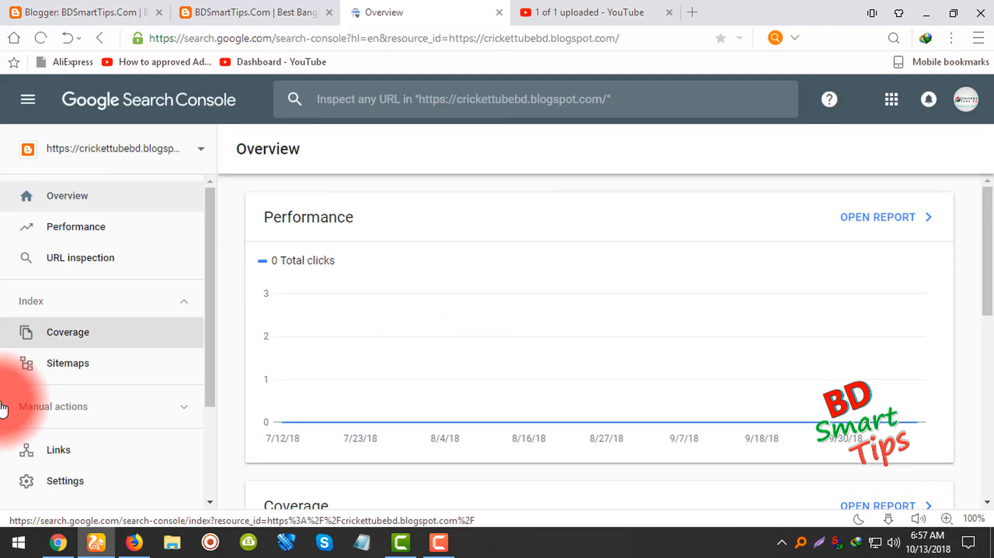
# Switch Search Console to the old version and go to its home page with the property list.
pyautogui.scroll(-3, 67, 289)
pyautogui.scroll(1, 83, 292)
pyautogui.scroll(-1, 115, 426)
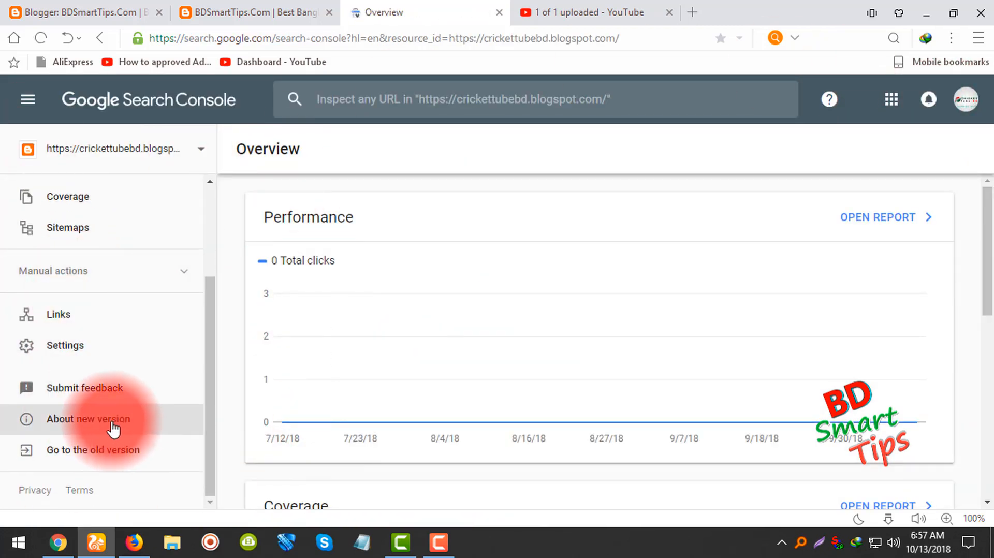
pyautogui.scroll(2, 122, 462)
pyautogui.scroll(-2, 122, 456)
pyautogui.scroll(3, 116, 412)
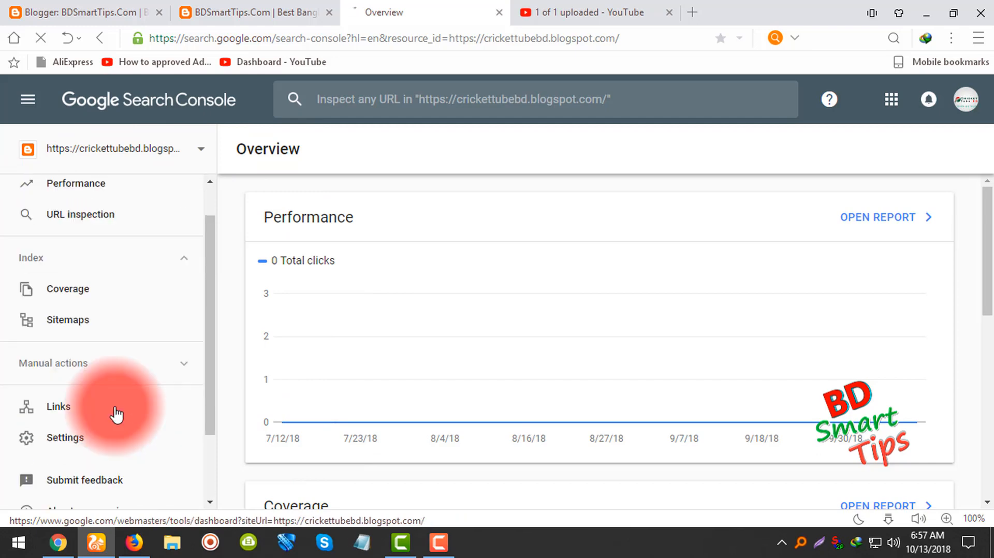
pyautogui.click(102, 109)
pyautogui.scroll(-3, 95, 348)
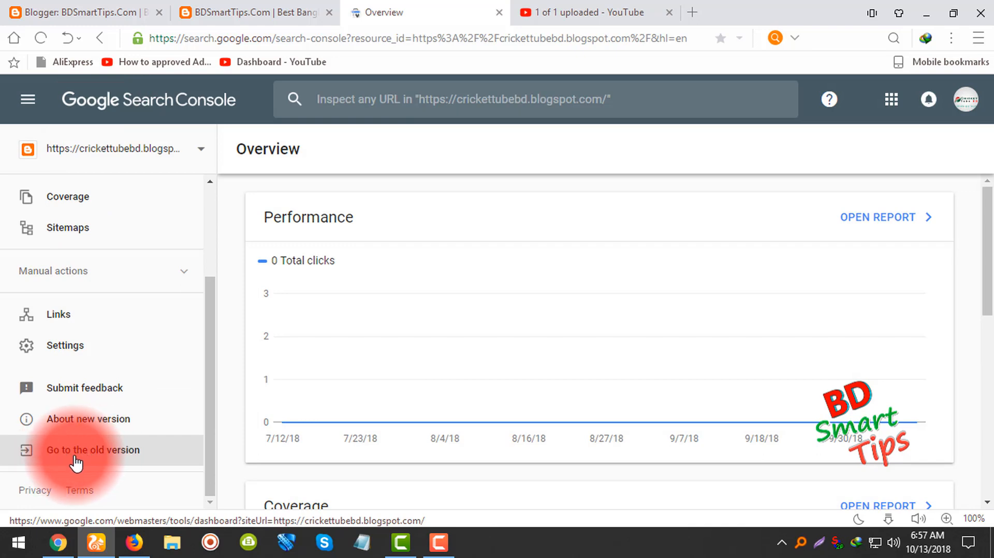
pyautogui.click(100, 463)
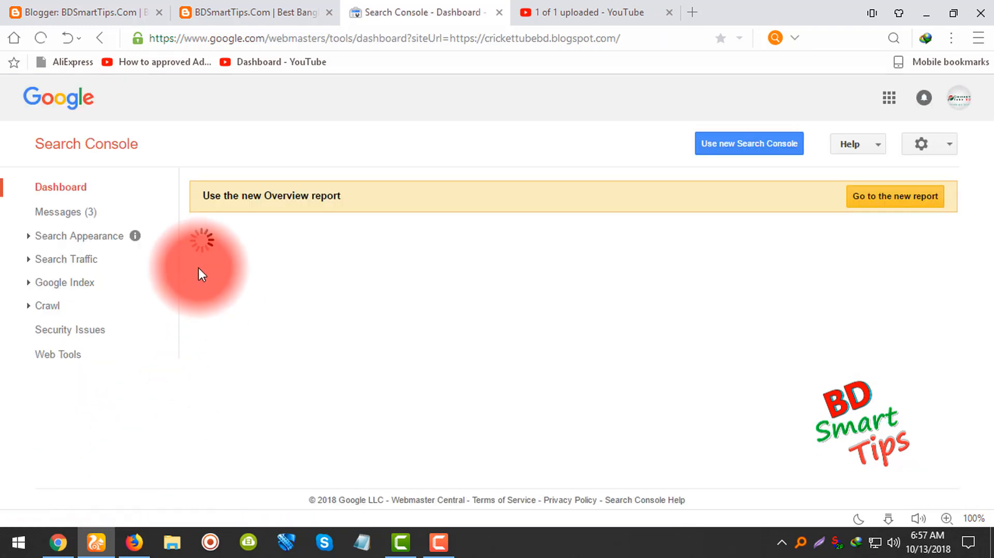
pyautogui.click(79, 104)
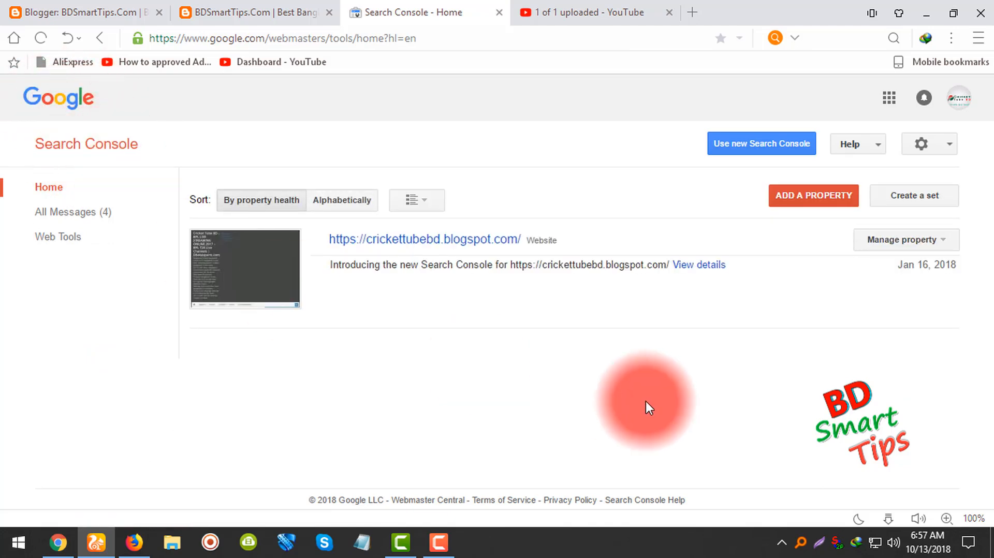
pyautogui.click(256, 7)
pyautogui.click(279, 38)
pyautogui.rightClick(279, 38)
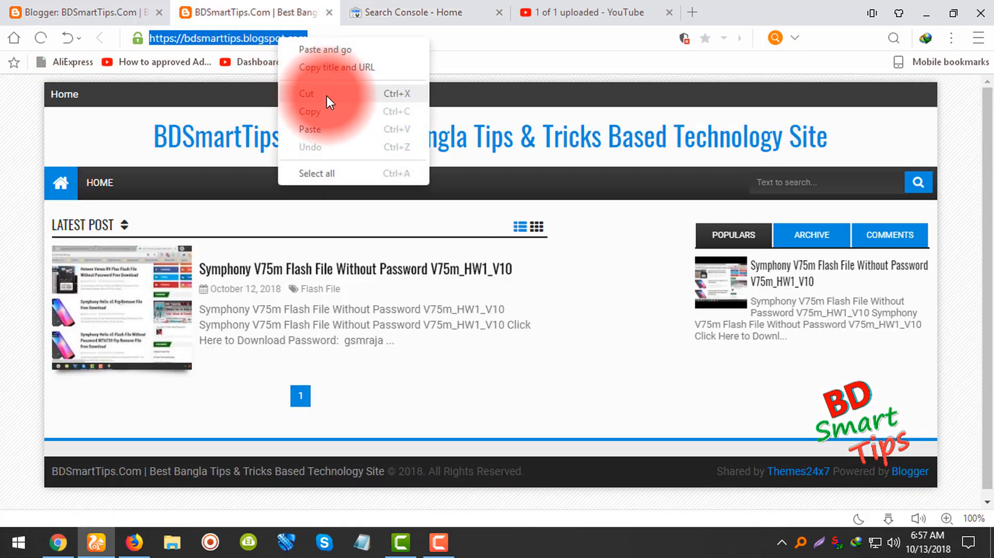
pyautogui.click(318, 111)
pyautogui.click(363, 8)
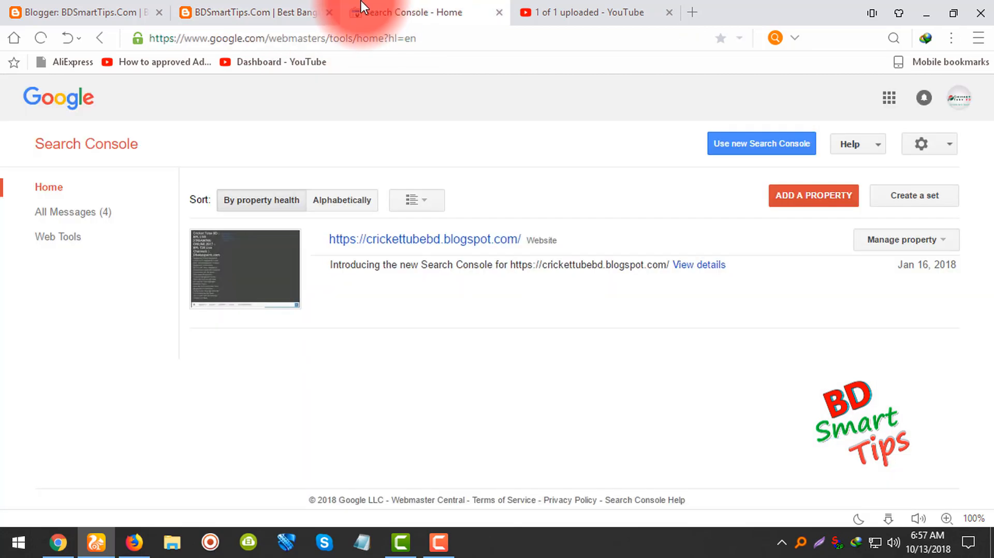
pyautogui.click(822, 205)
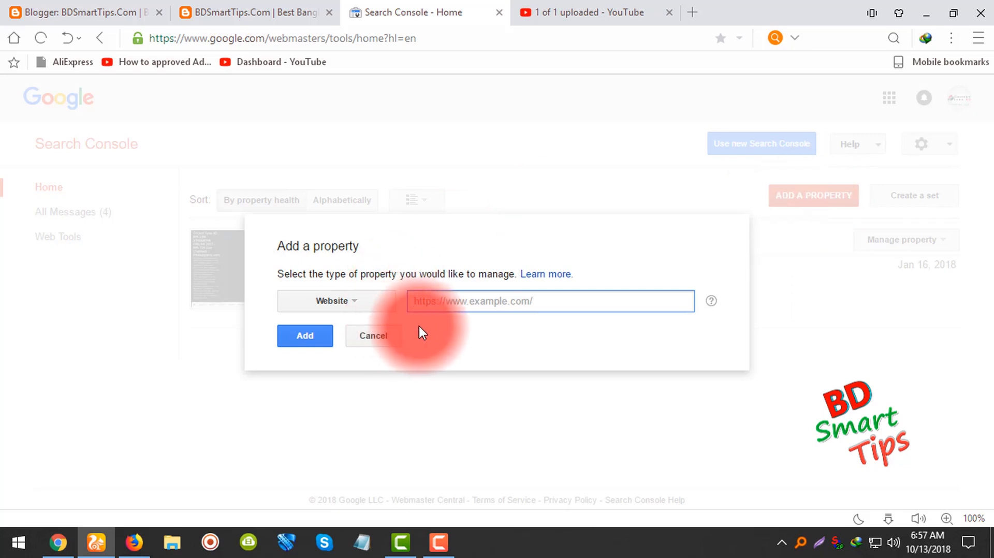
pyautogui.hotkey('ctrl', 'v')
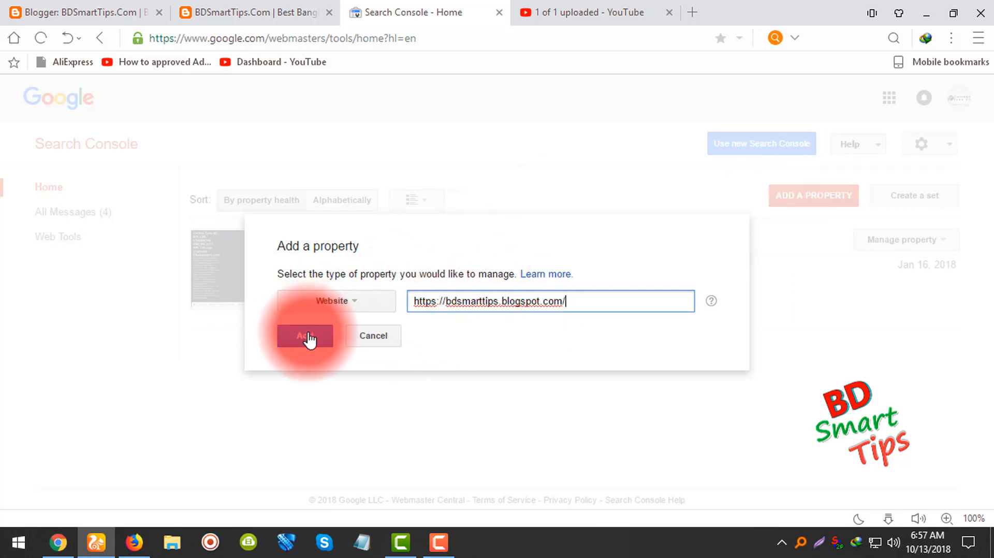
pyautogui.click(281, 335)
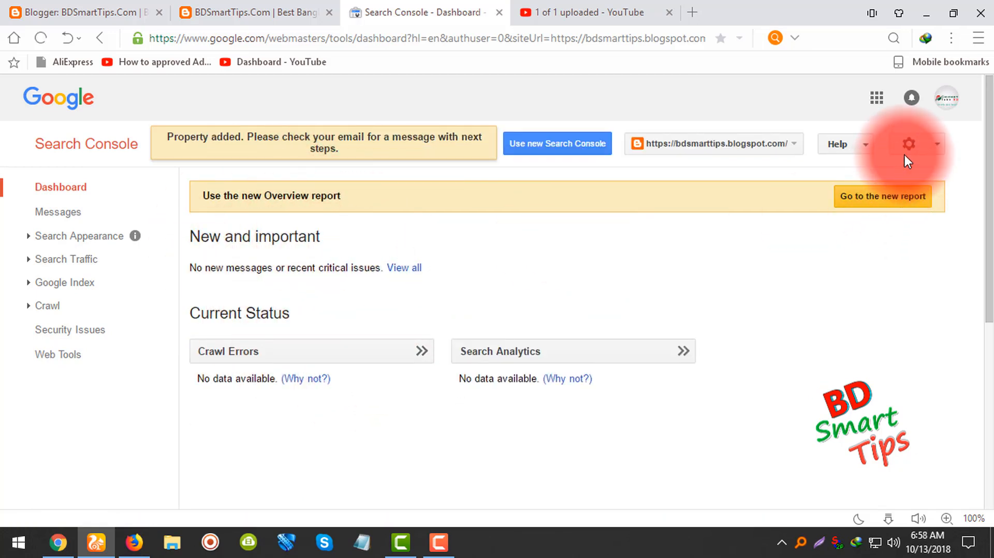
pyautogui.click(930, 148)
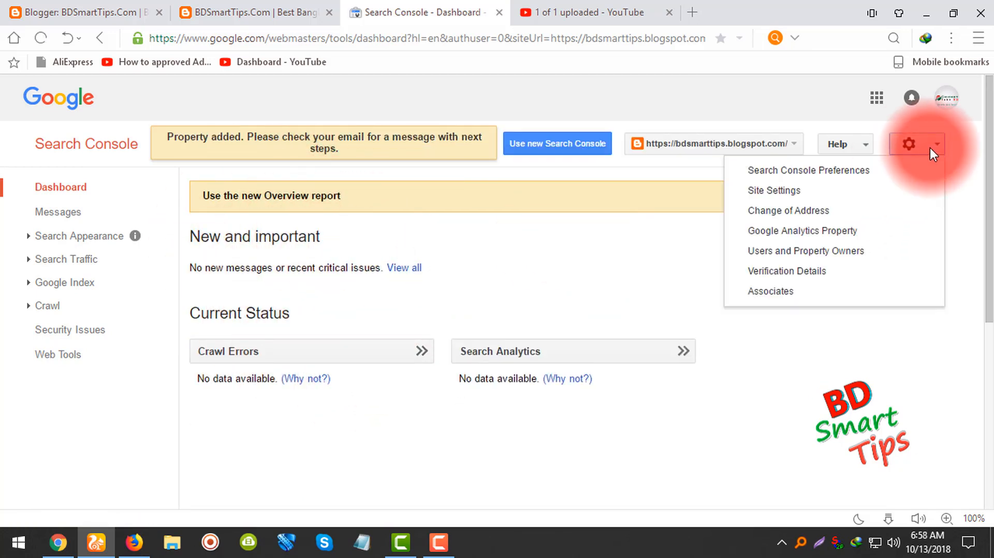
pyautogui.scroll(-5, 481, 305)
pyautogui.scroll(4, 481, 305)
pyautogui.scroll(2, 481, 308)
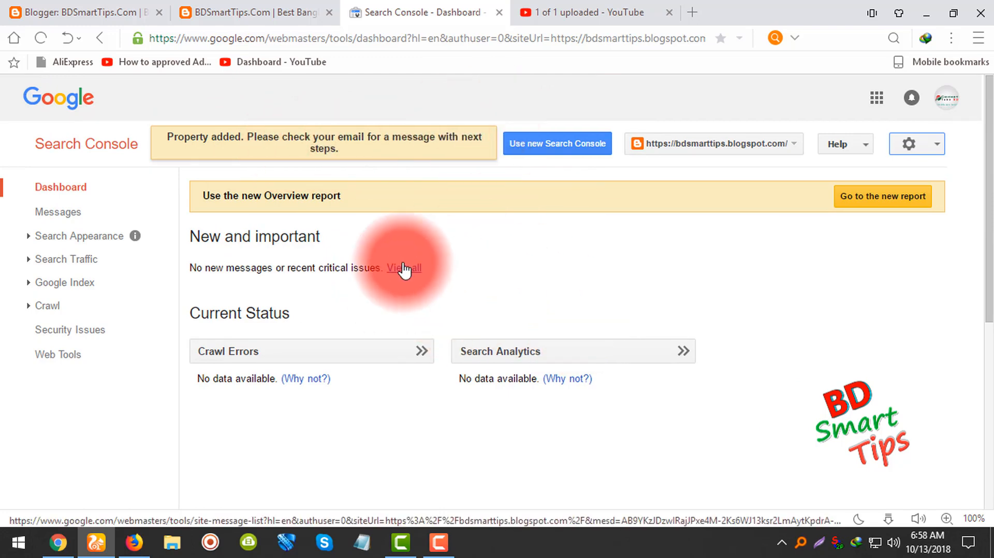
pyautogui.click(841, 151)
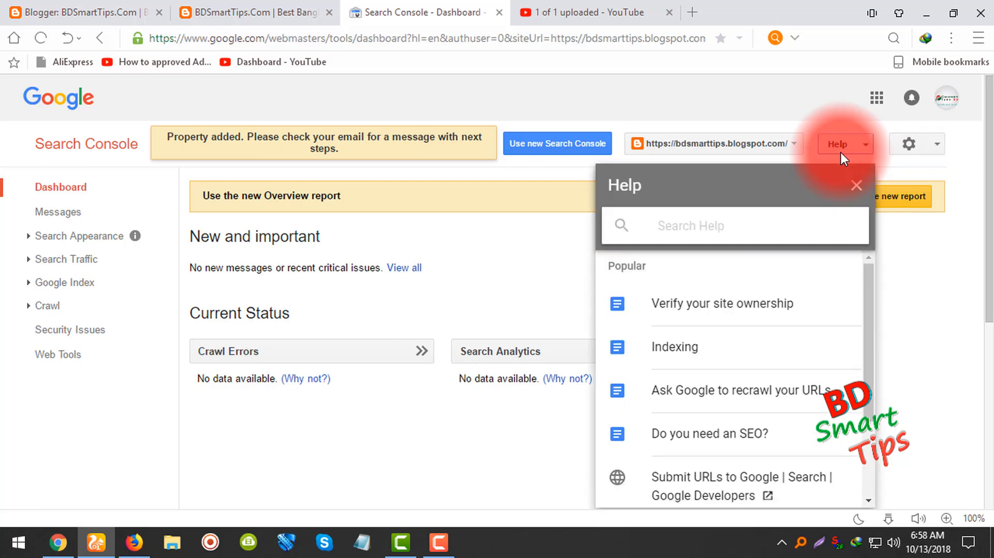
pyautogui.click(857, 186)
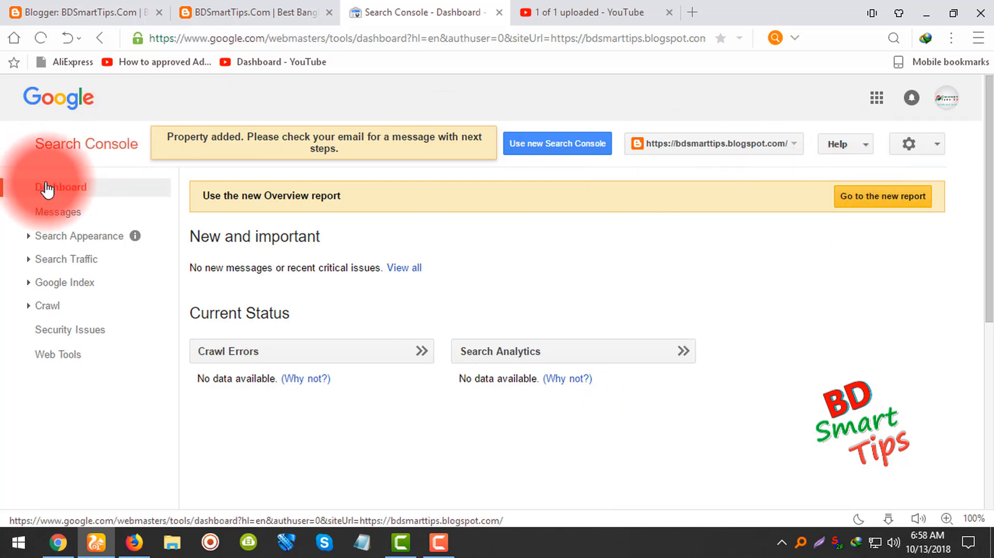
# Manage the users of the bdsmarttips.blogspot.com property and go to its owner verification page.
pyautogui.click(89, 139)
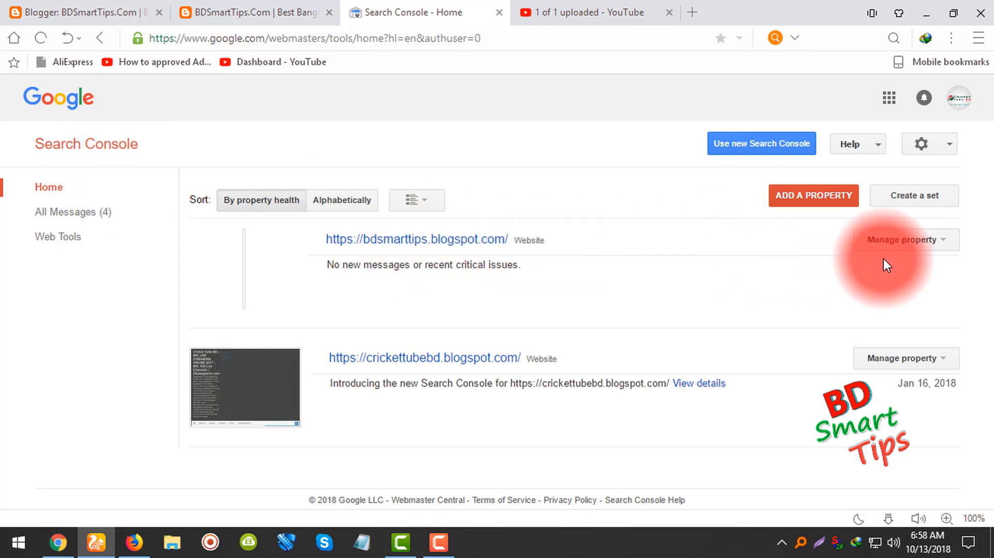
pyautogui.click(899, 254)
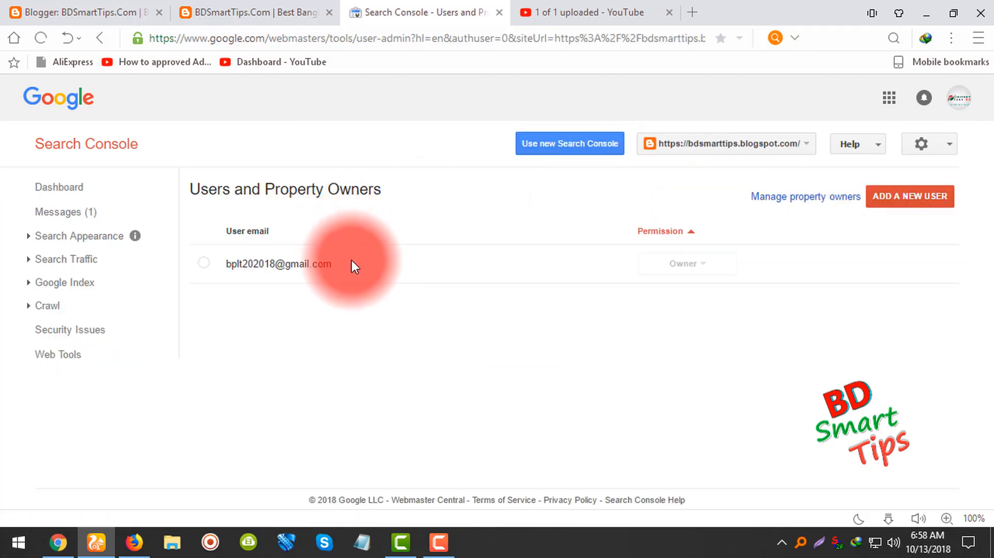
pyautogui.click(687, 262)
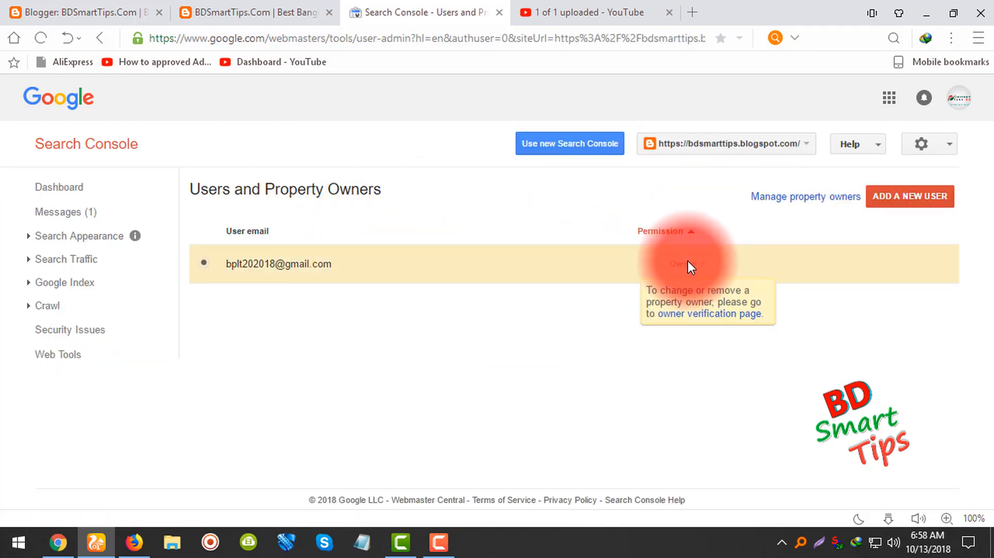
pyautogui.press('F5')
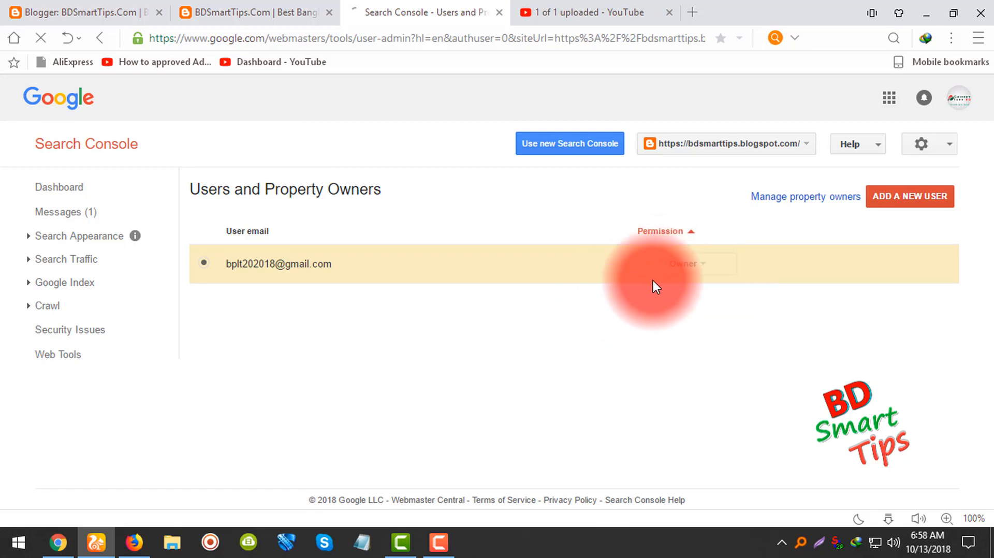
pyautogui.moveTo(698, 269)
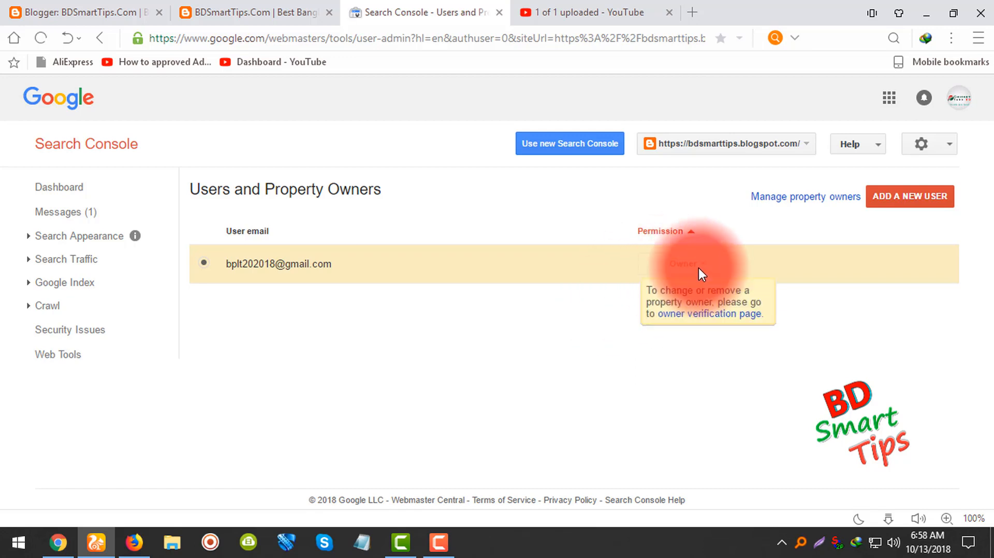
pyautogui.click(683, 321)
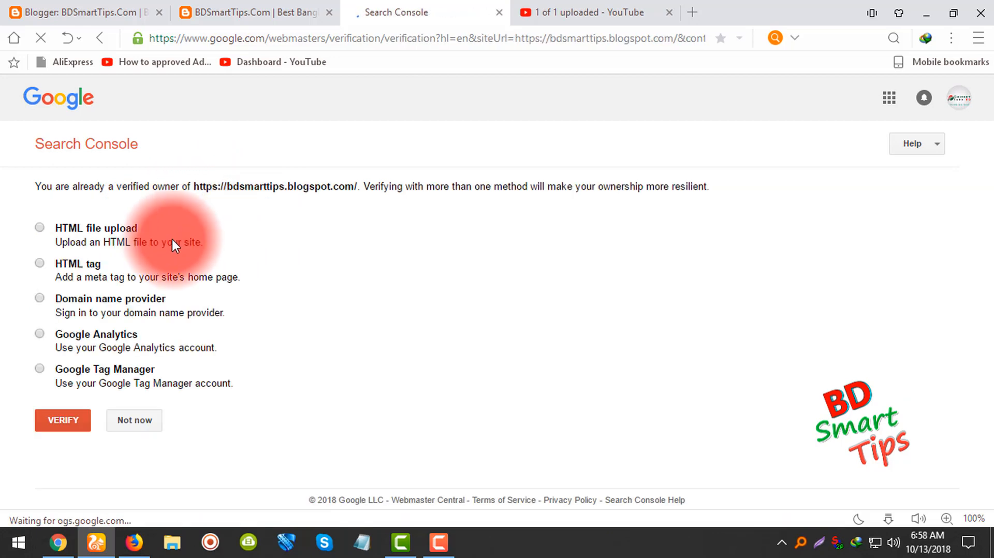
# Choose the HTML tag verification method and copy the google-site-verification meta tag.
pyautogui.click(78, 264)
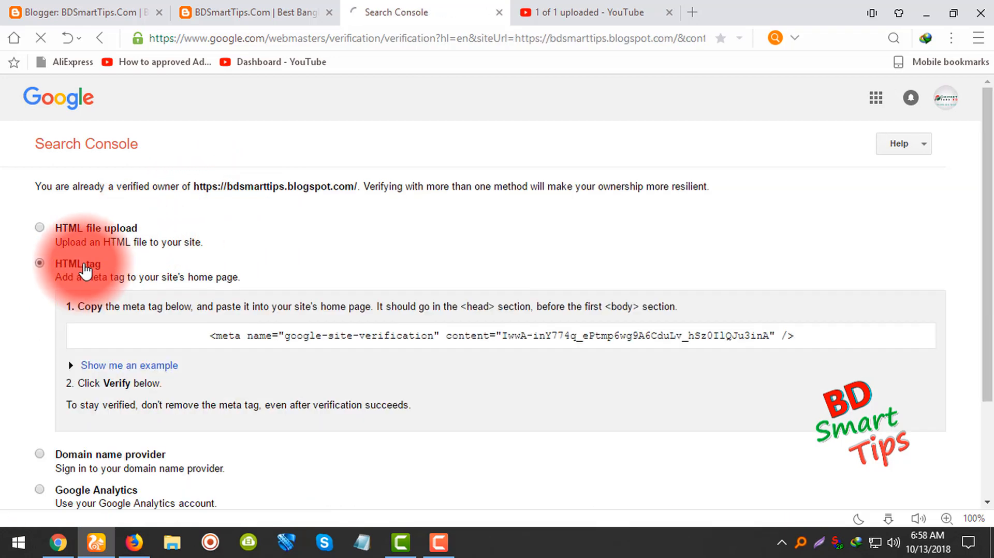
pyautogui.scroll(-3, 370, 222)
pyautogui.click(372, 207)
pyautogui.rightClick(372, 207)
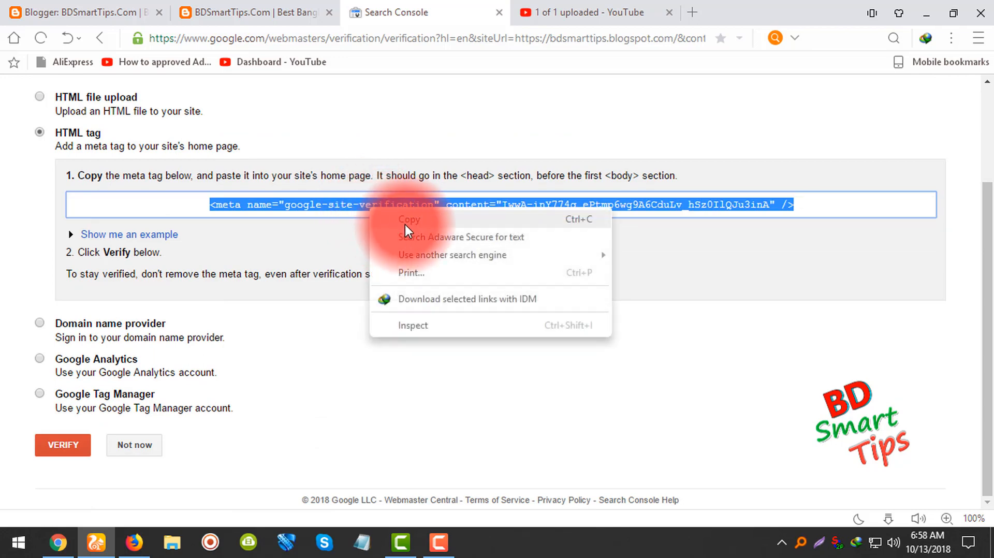
pyautogui.click(405, 223)
# Open the BDSmartTips blog's theme in Blogger for HTML editing.
pyautogui.click(46, 11)
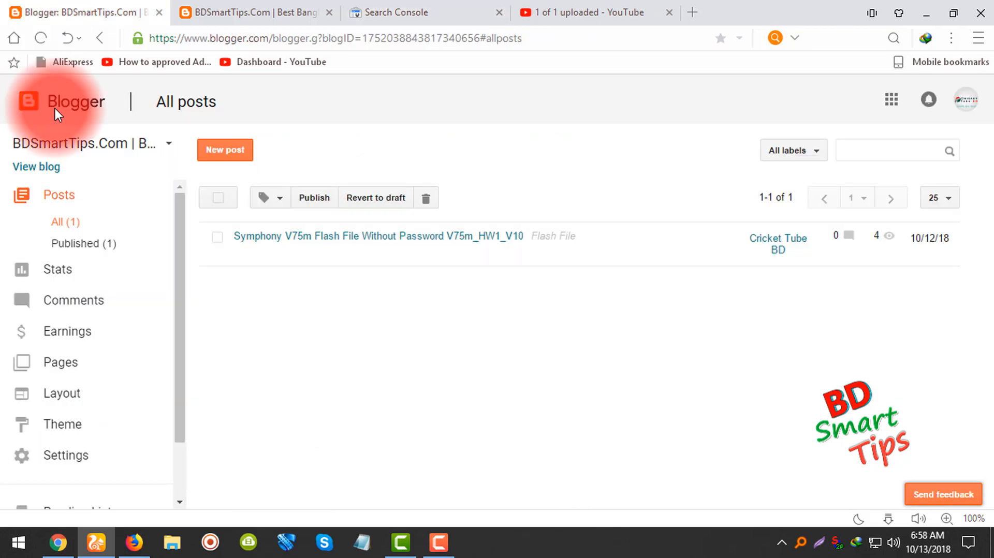
pyautogui.click(77, 428)
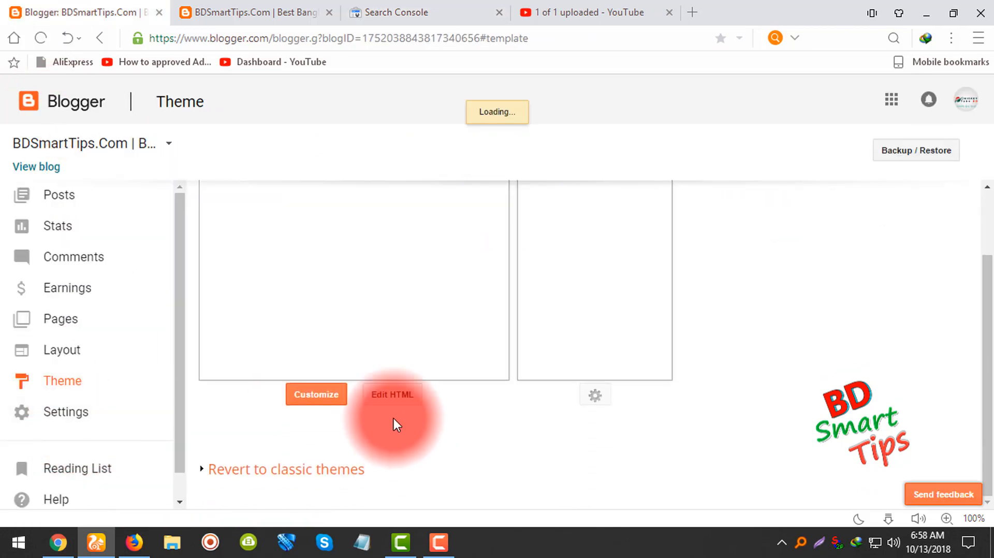
pyautogui.click(390, 398)
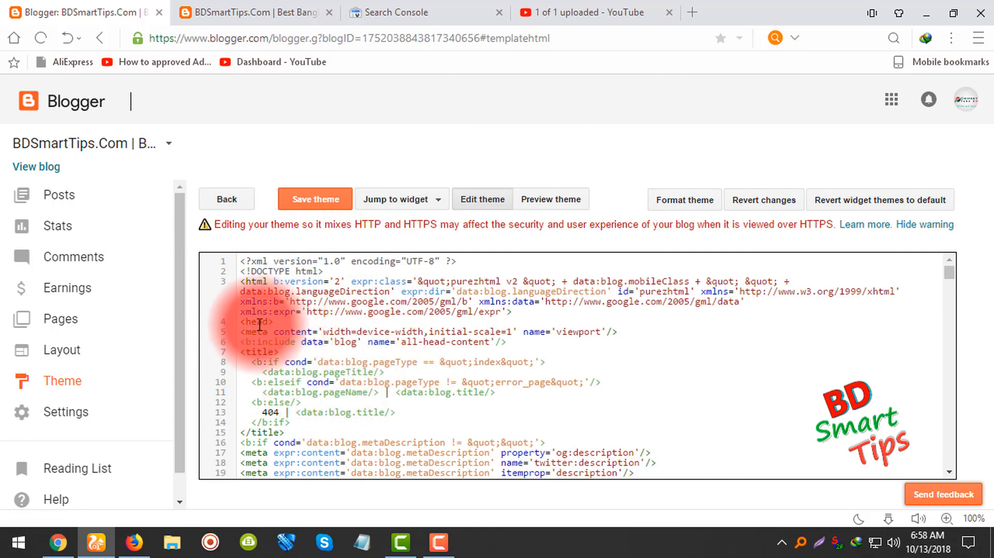
# Search the theme's HTML code for the opening <head> tag and add an empty line directly below it.
pyautogui.moveTo(272, 323); pyautogui.dragTo(234, 318)
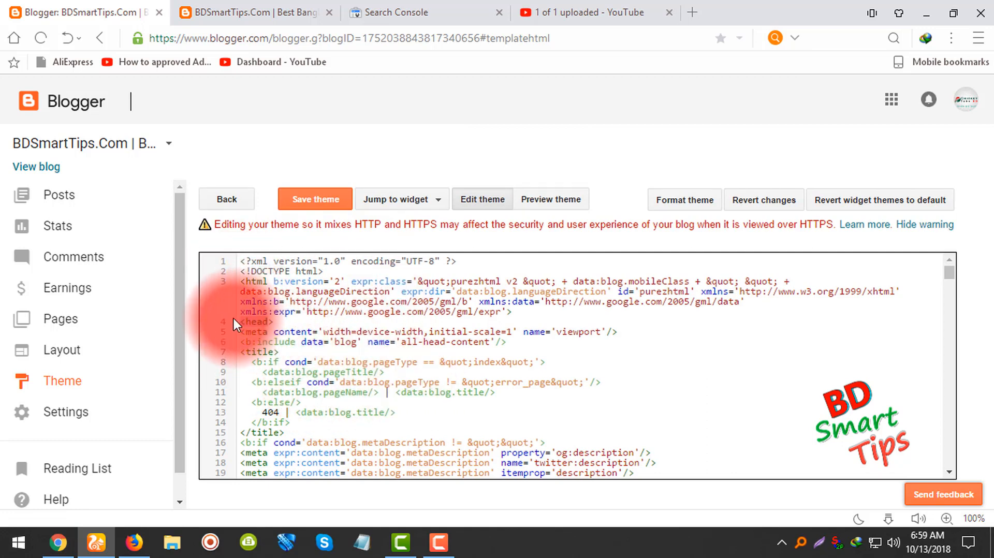
pyautogui.click(271, 326)
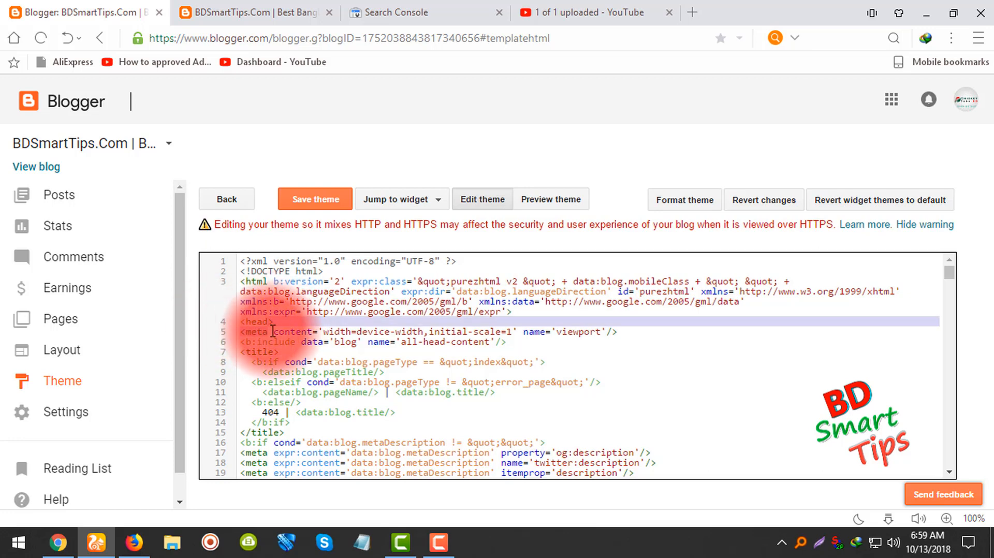
pyautogui.doubleClick(273, 325)
pyautogui.click(244, 326)
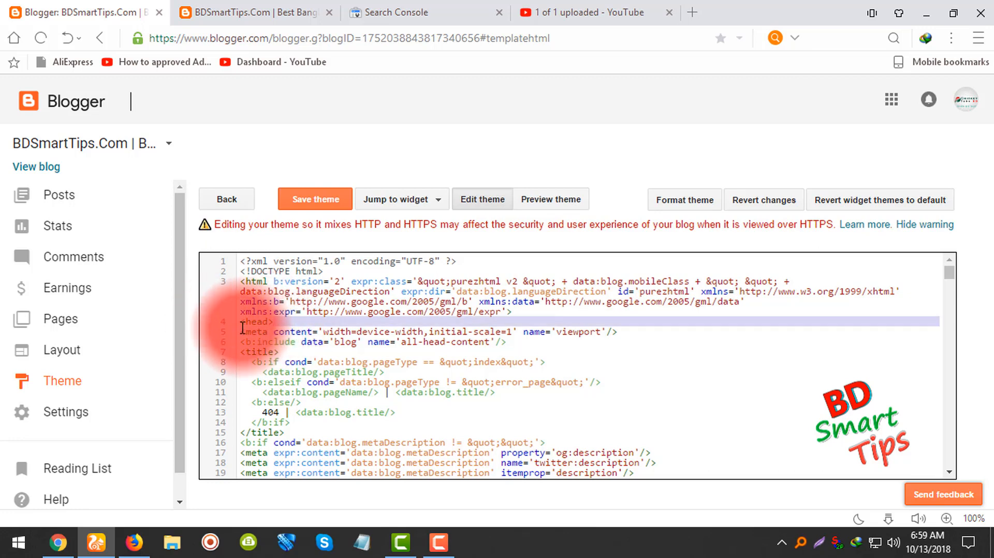
pyautogui.doubleClick(284, 327)
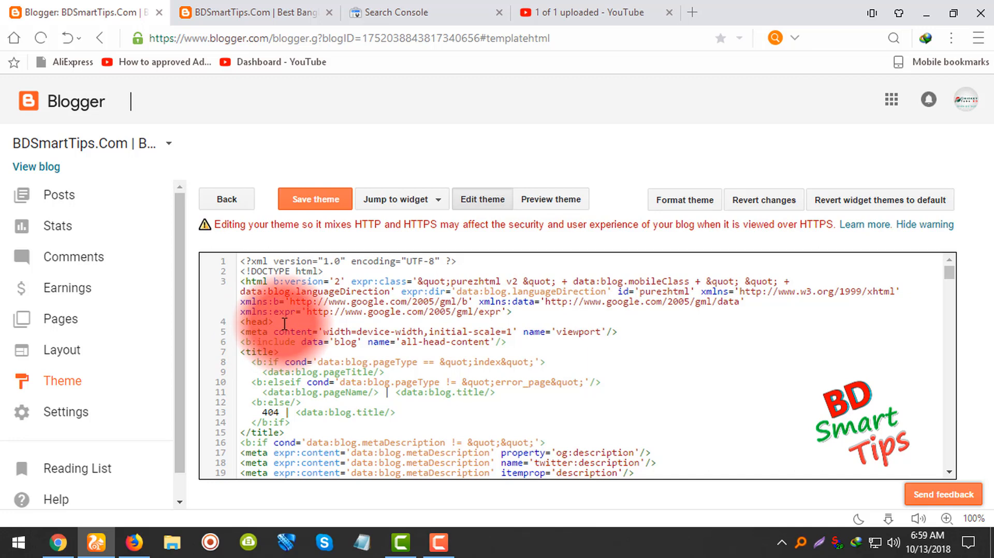
pyautogui.hotkey('ctrl', 'f')
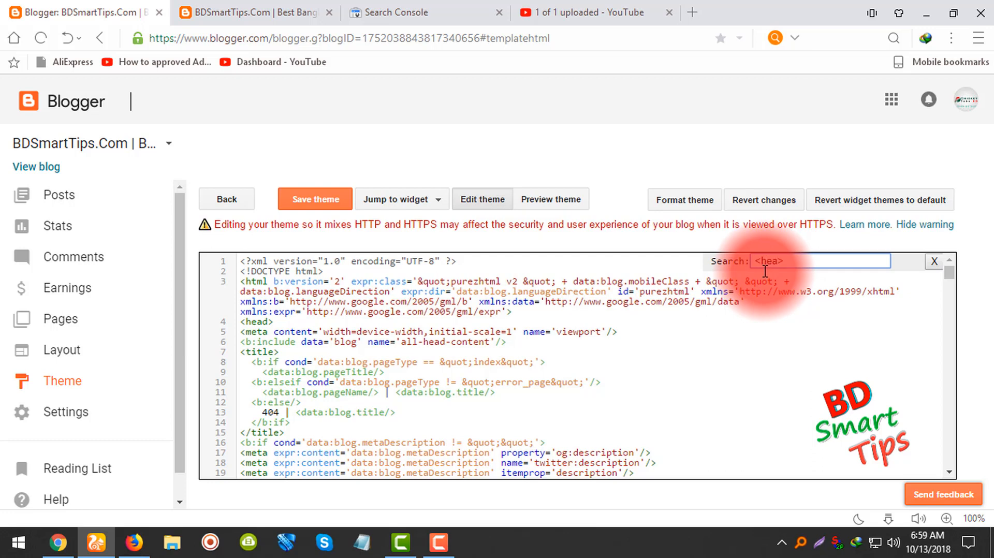
pyautogui.press('Return')
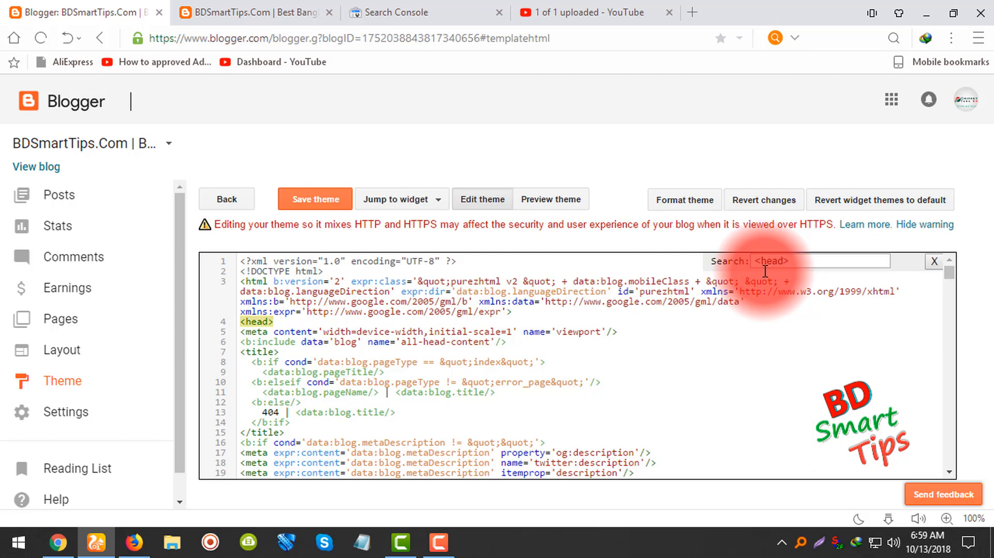
pyautogui.click(277, 322)
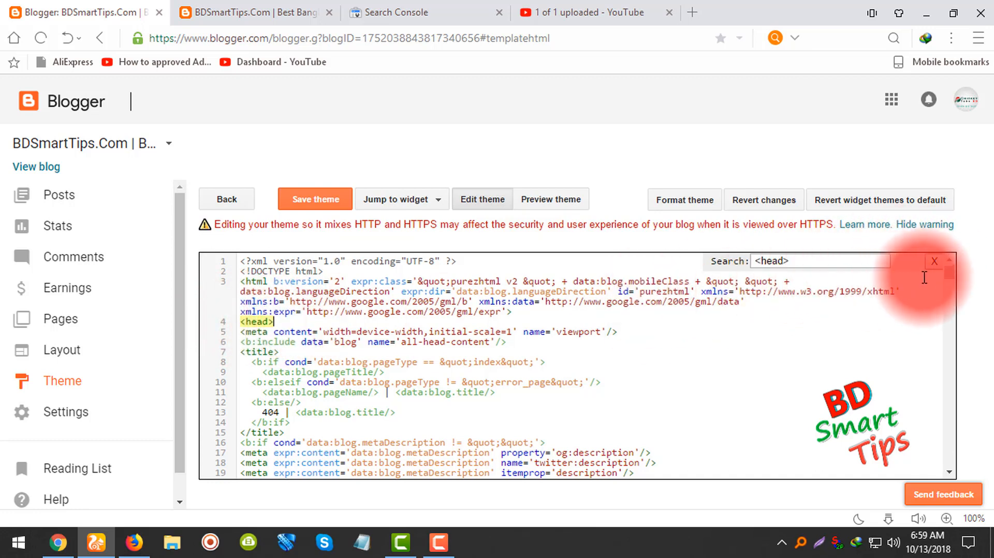
pyautogui.click(936, 261)
pyautogui.press('Return')
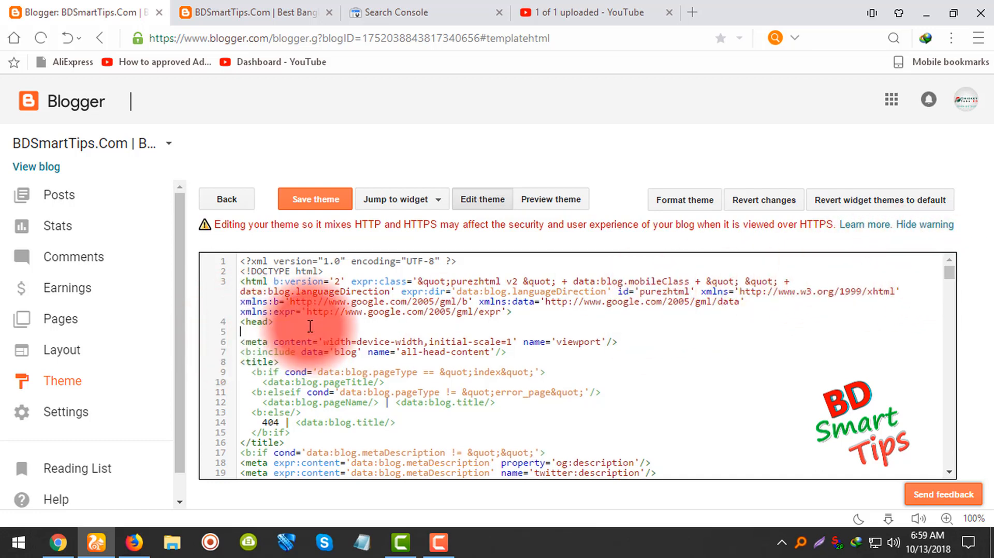
# Copy the google-site-verification meta tag with its token from Search Console into the empty line below <head> and save the theme.
pyautogui.click(414, 11)
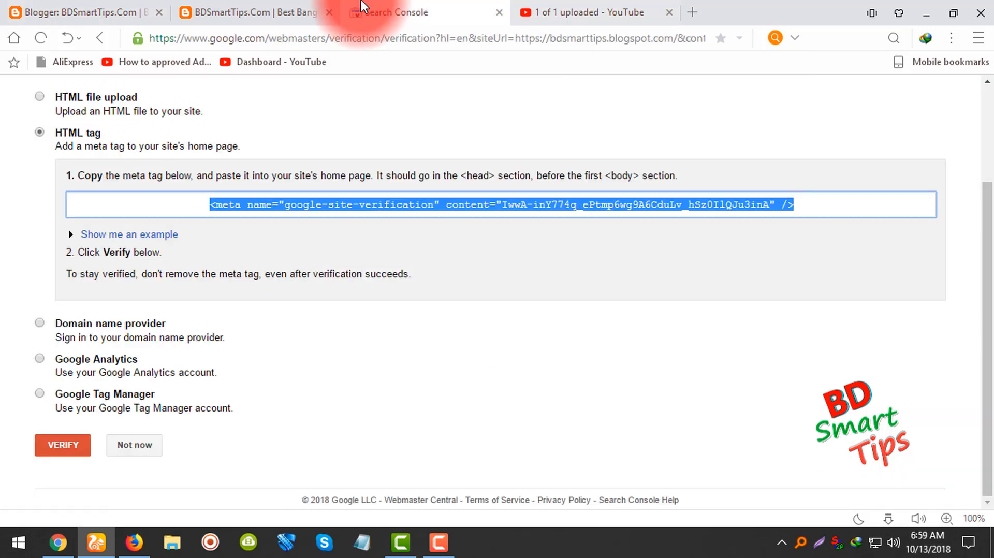
pyautogui.rightClick(383, 202)
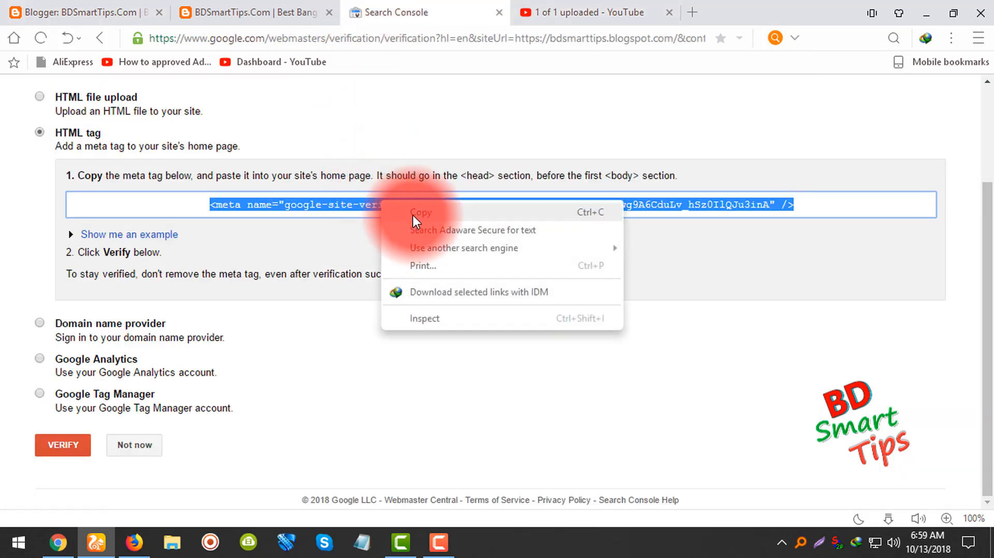
pyautogui.click(412, 214)
pyautogui.click(92, 1)
pyautogui.hotkey('ctrl', 'v')
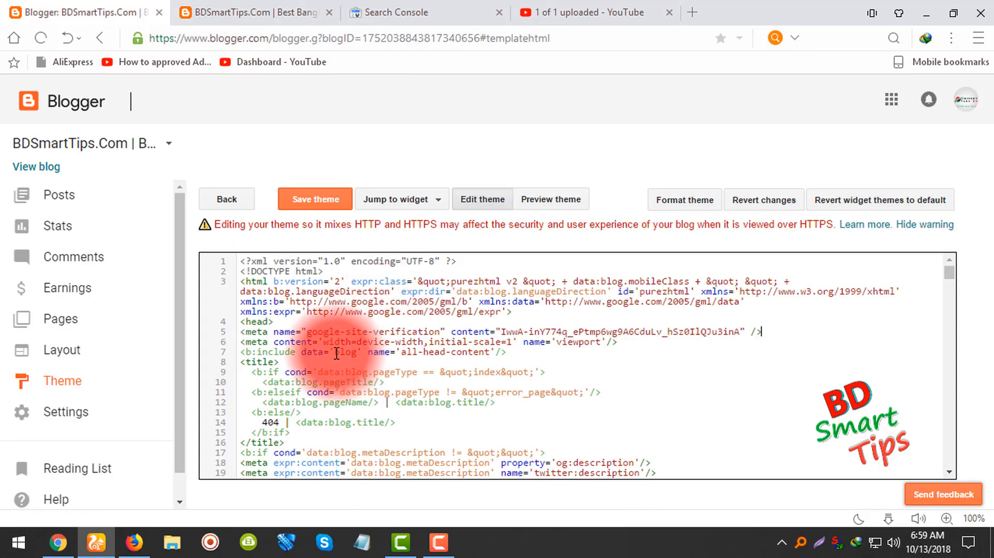
pyautogui.click(340, 199)
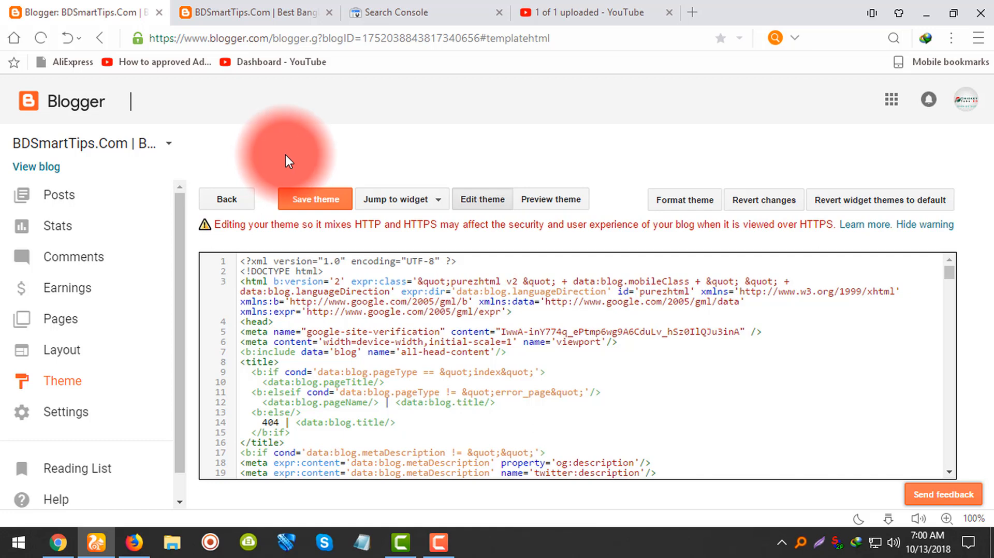
pyautogui.click(318, 199)
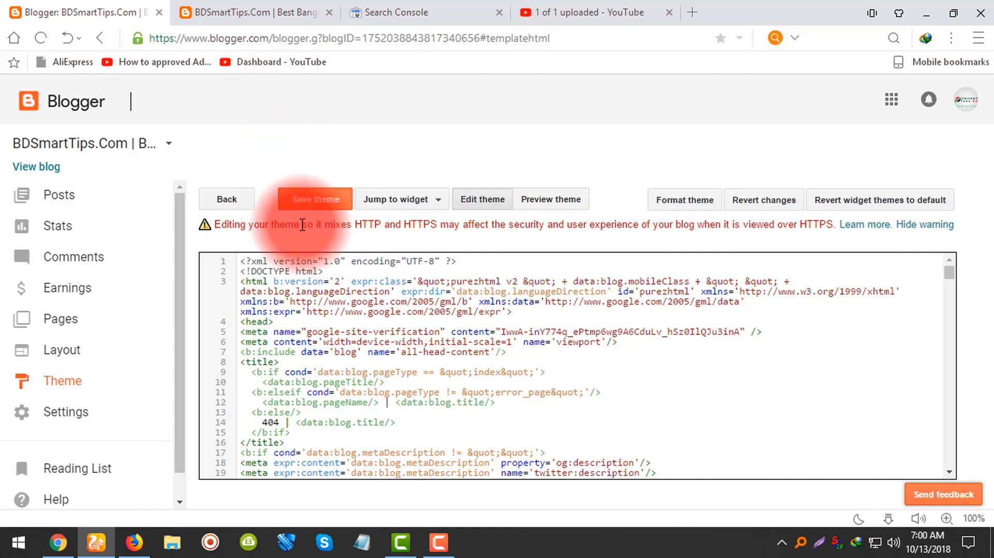
pyautogui.click(371, 11)
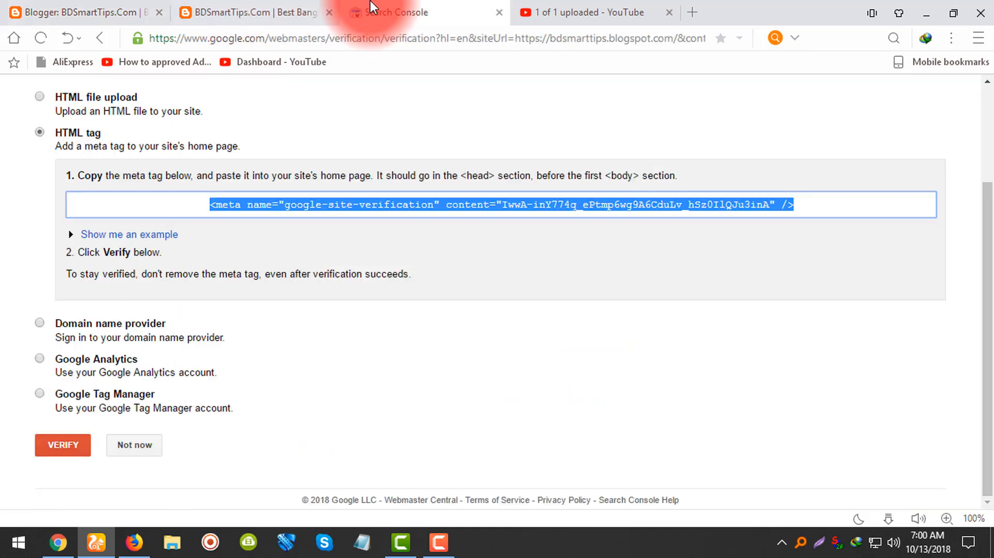
pyautogui.click(78, 446)
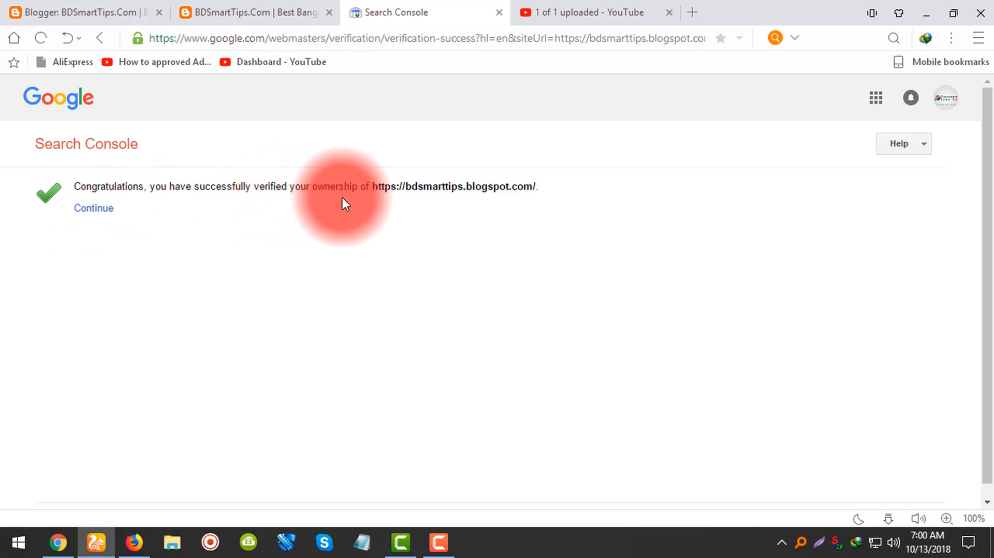
pyautogui.click(104, 208)
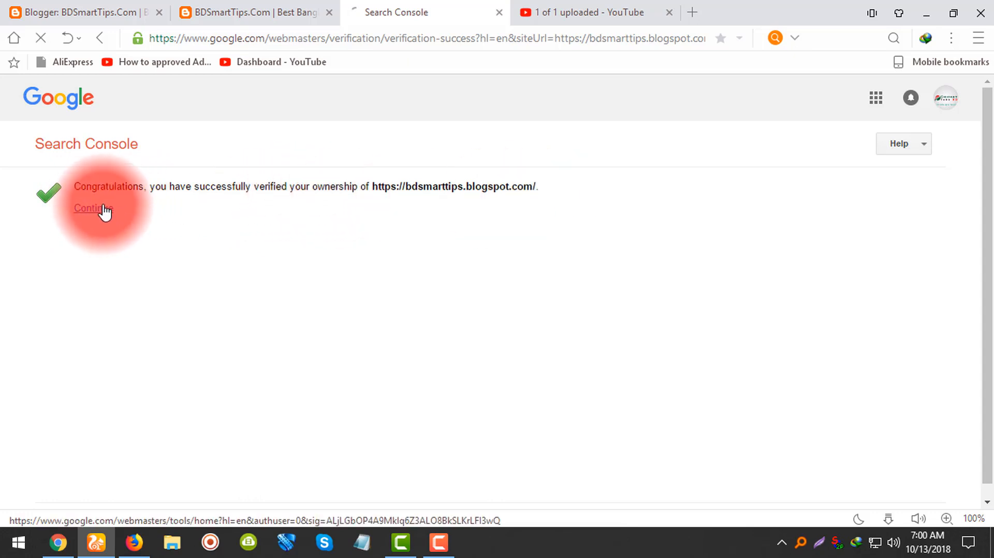